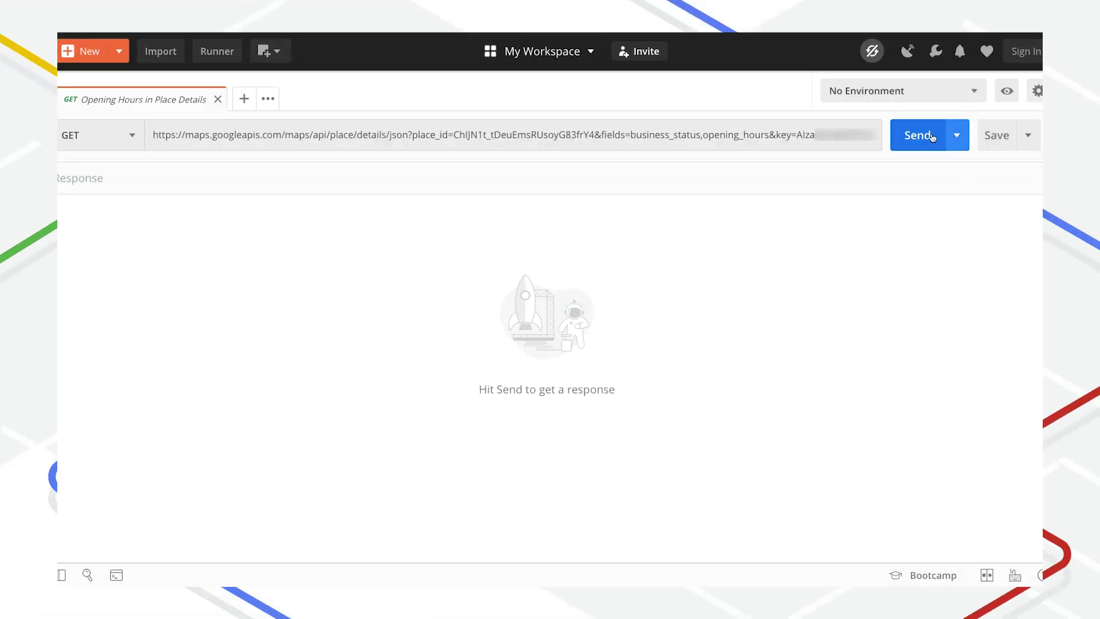
Step: Send the Place Details request and expand the opening_hours periods array in the JSON response
click(902, 138)
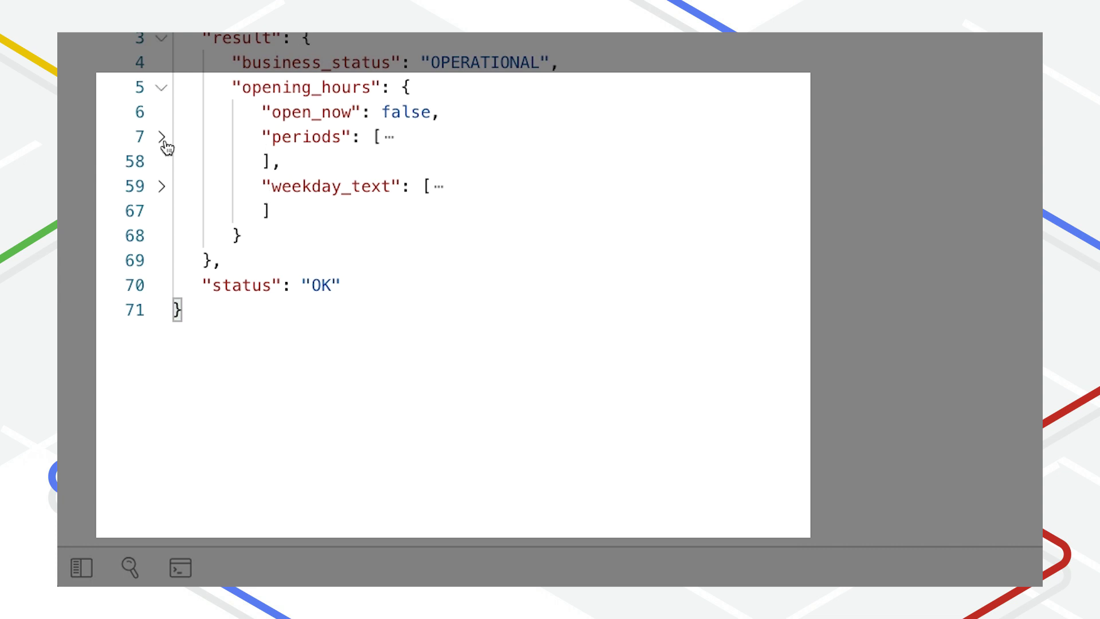
click(163, 146)
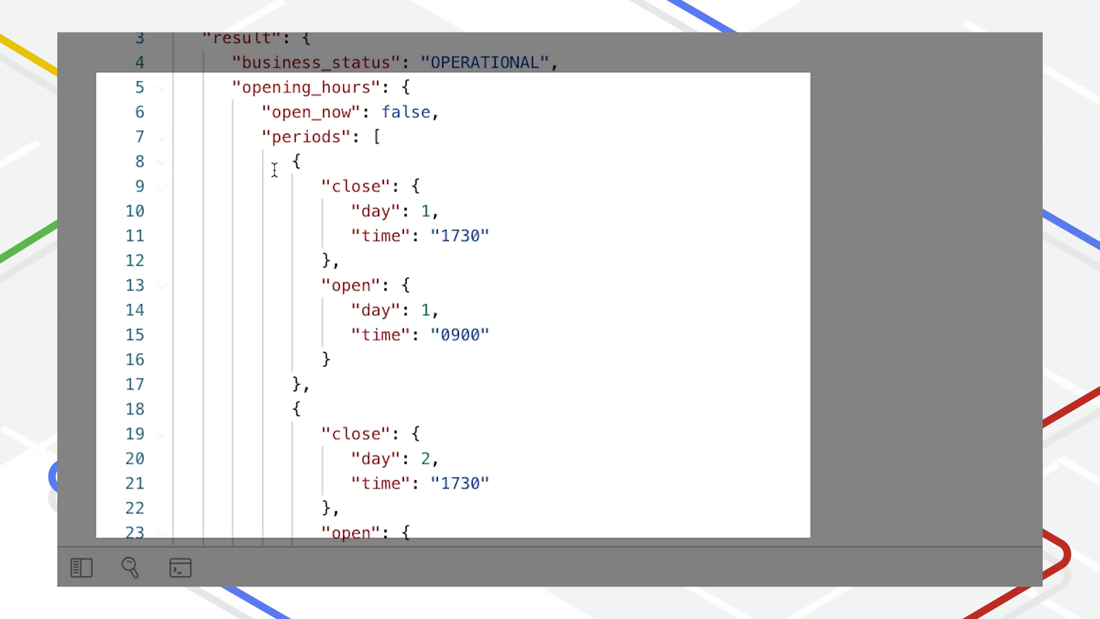